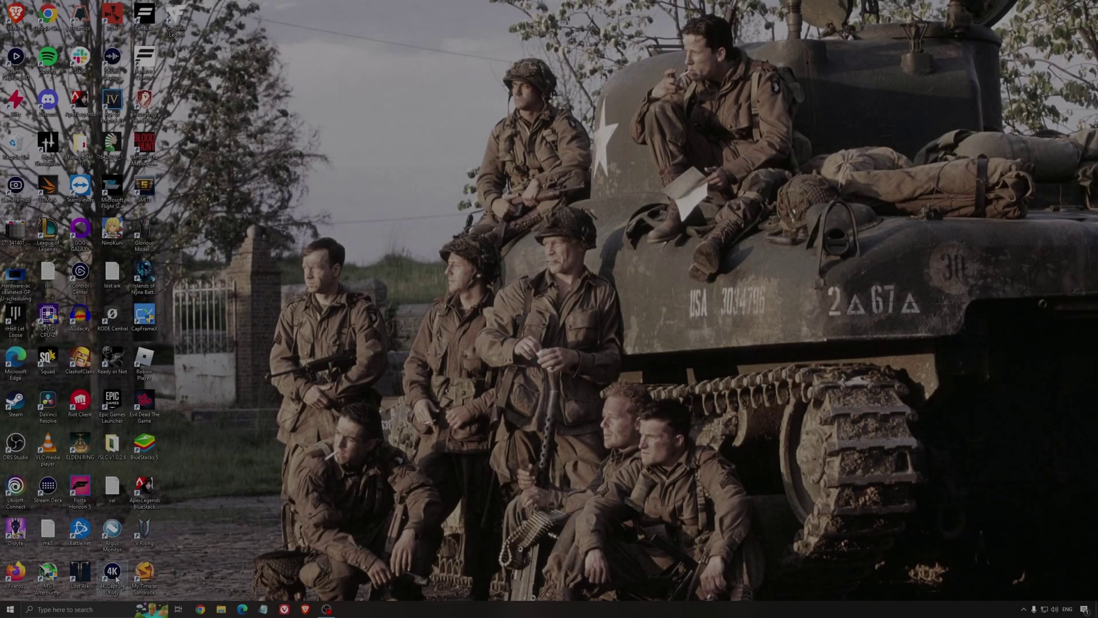
Step: Search 'game mode' to reach the Game Mode settings and confirm Game Mode is on
left_click(97, 609)
type("game mode")
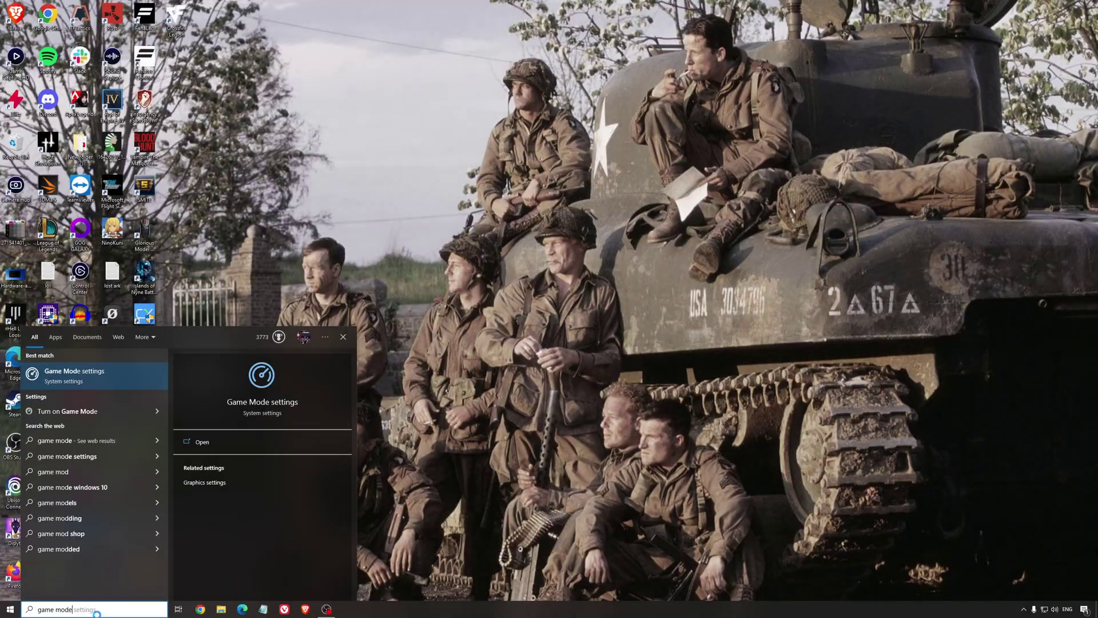
key("Return")
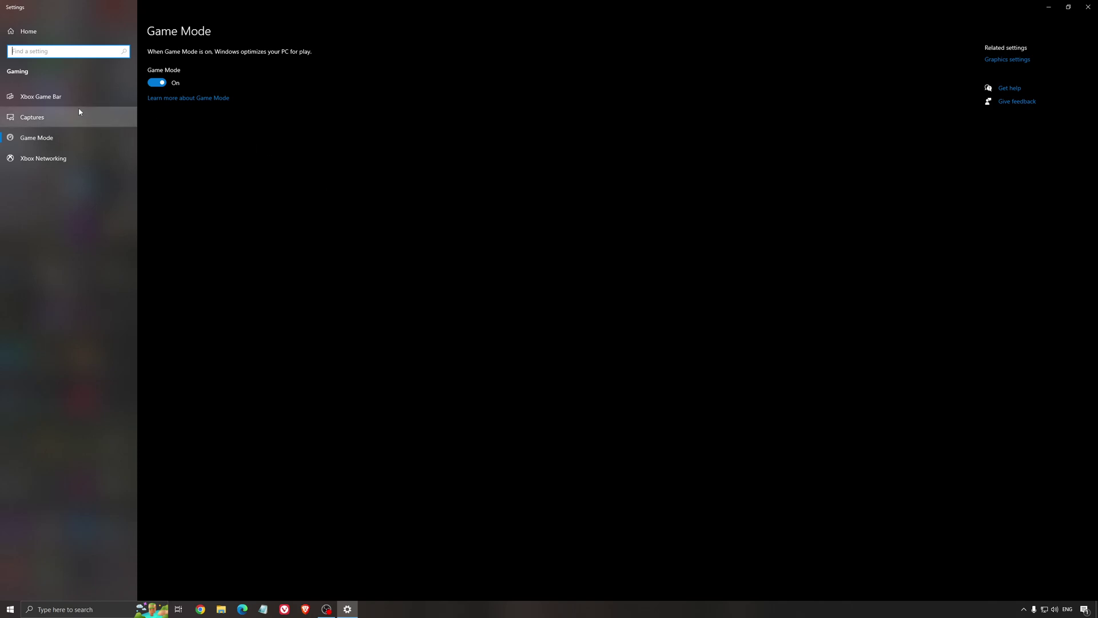
Step: Confirm Xbox Game Bar and background recording are off, then close Settings
left_click(65, 97)
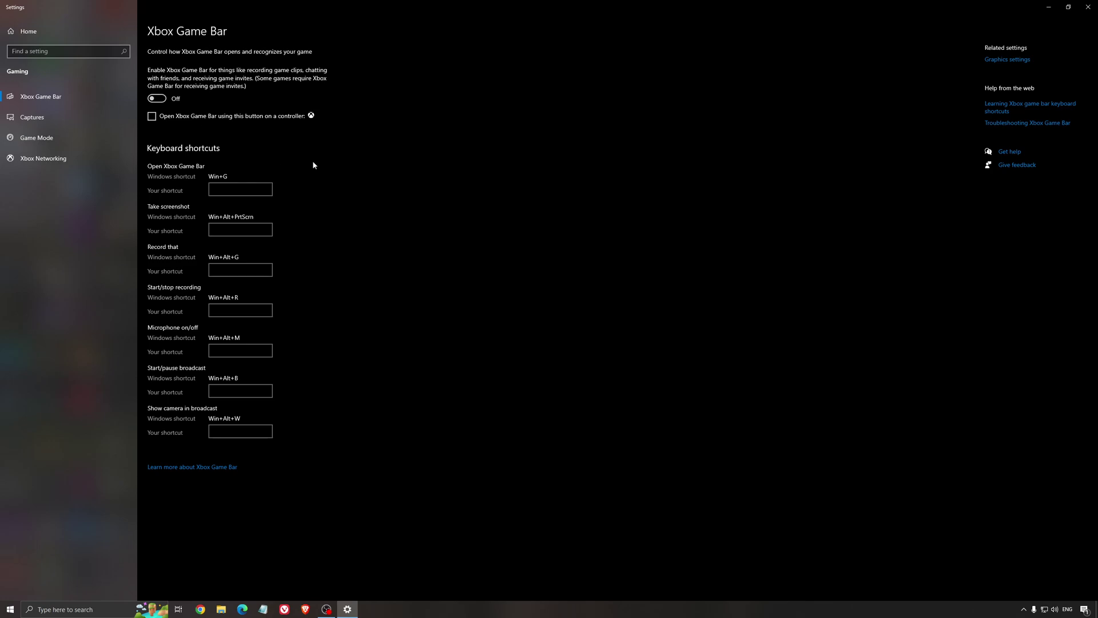
left_click(94, 117)
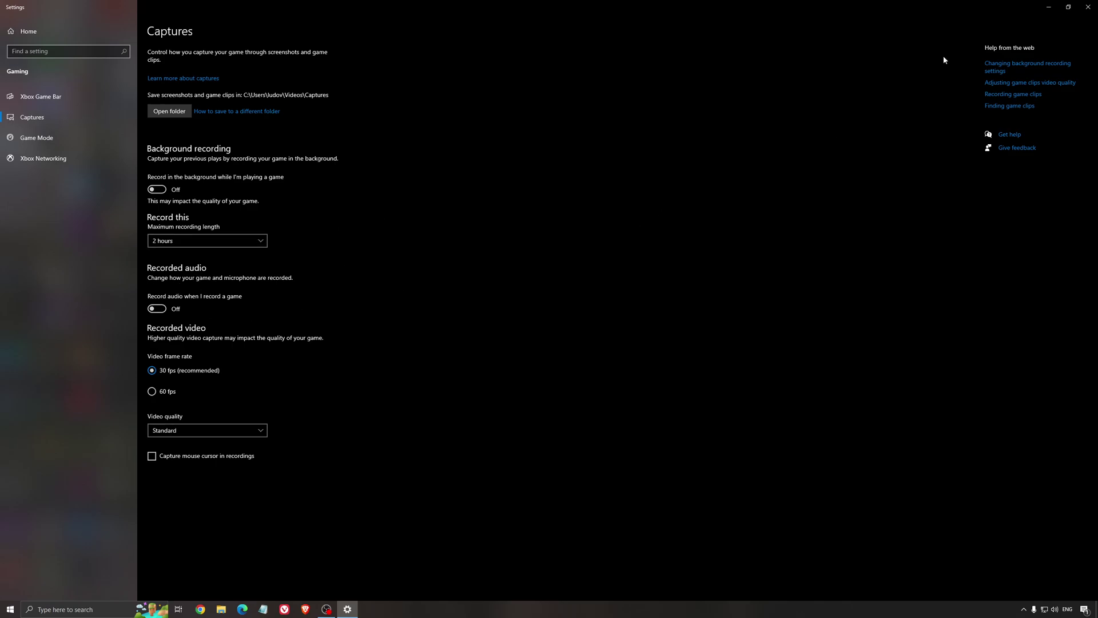
left_click(1088, 7)
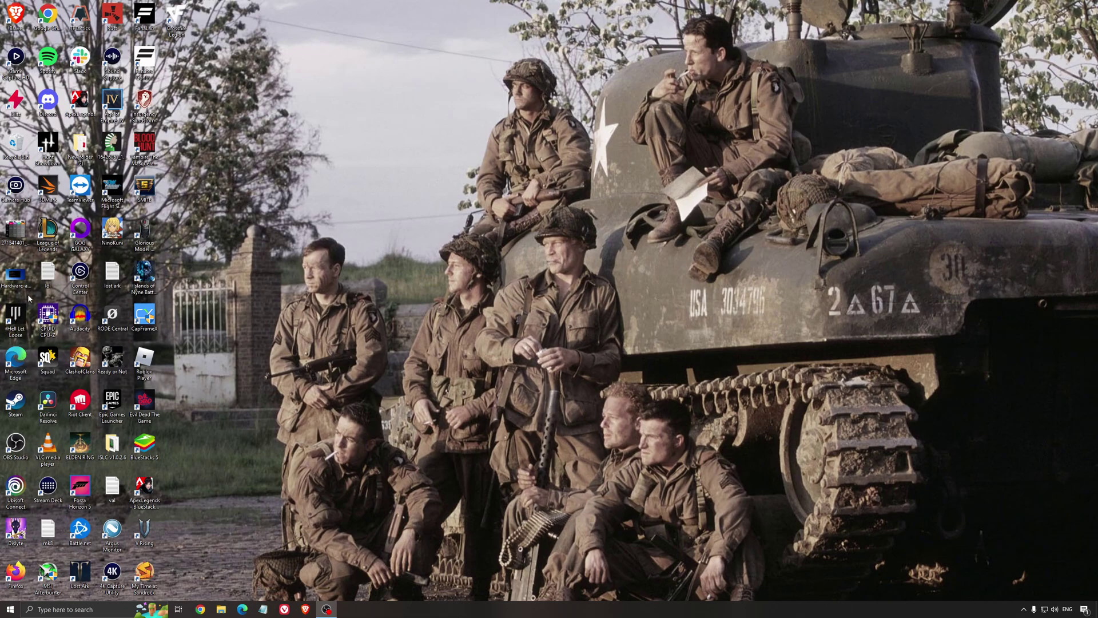
double_click(15, 275)
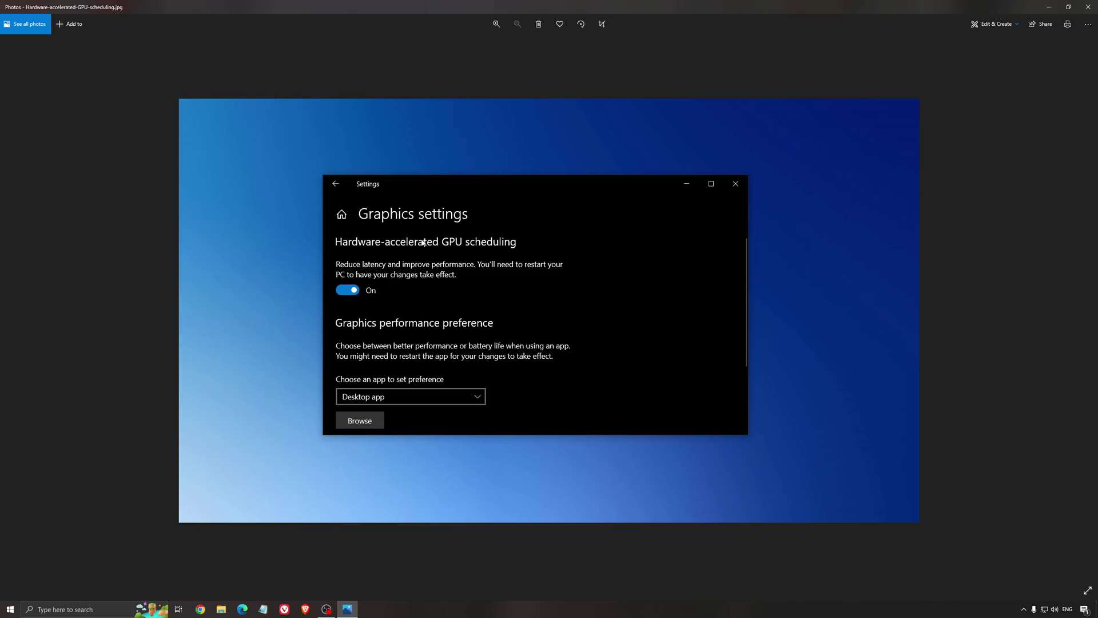
left_click(1087, 7)
left_click(1023, 610)
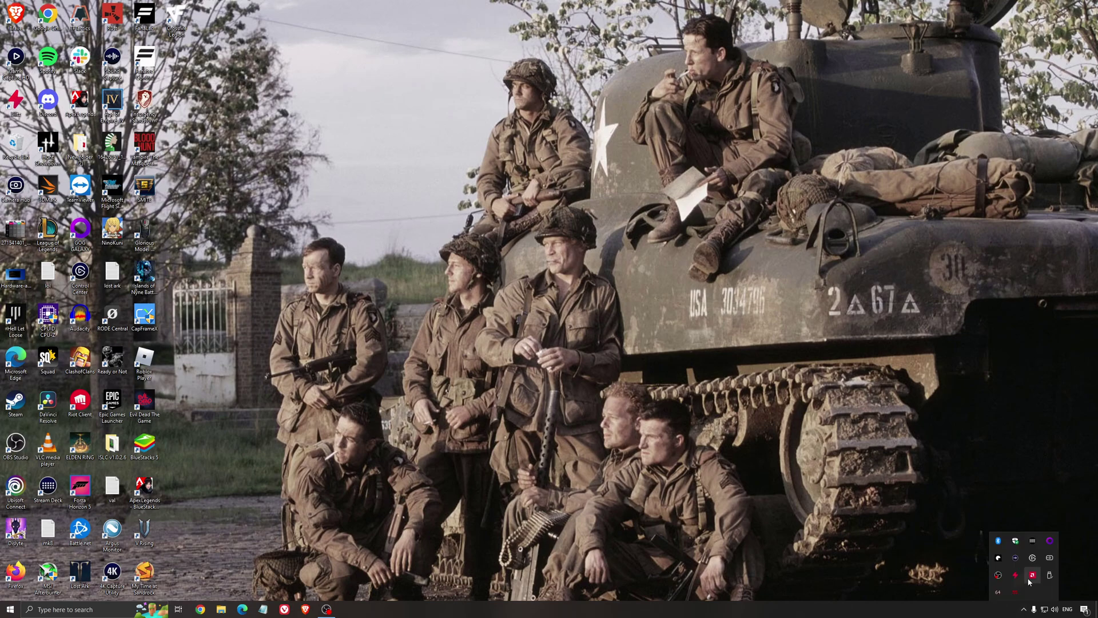
left_click(1032, 576)
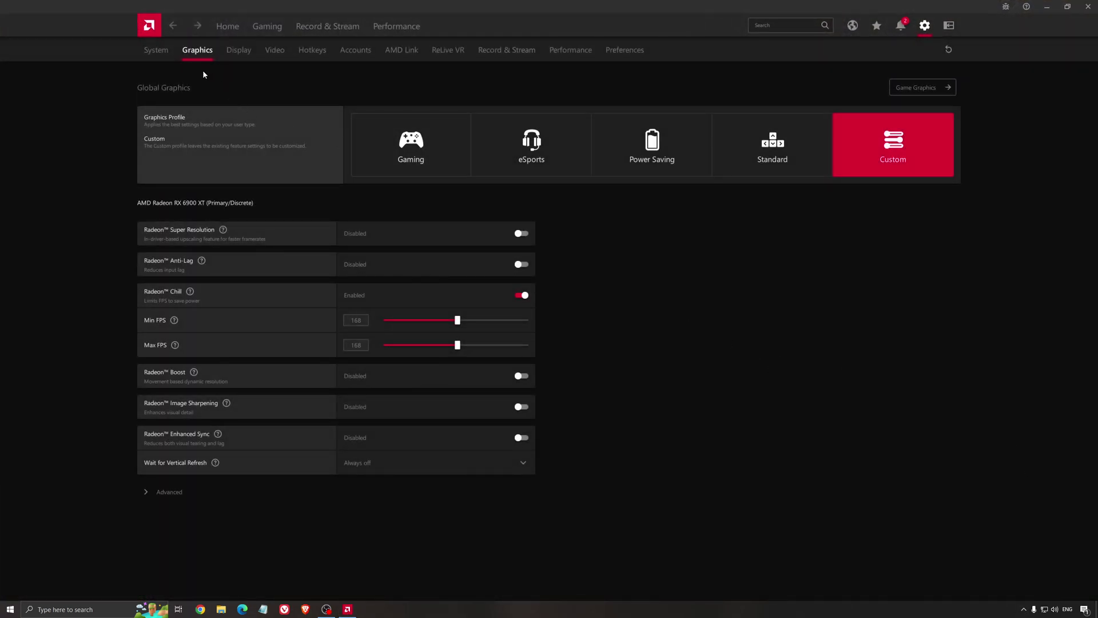
Step: Confirm AMD driver 22.5.2 is up to date from Home, then go to the Gaming page
left_click(219, 27)
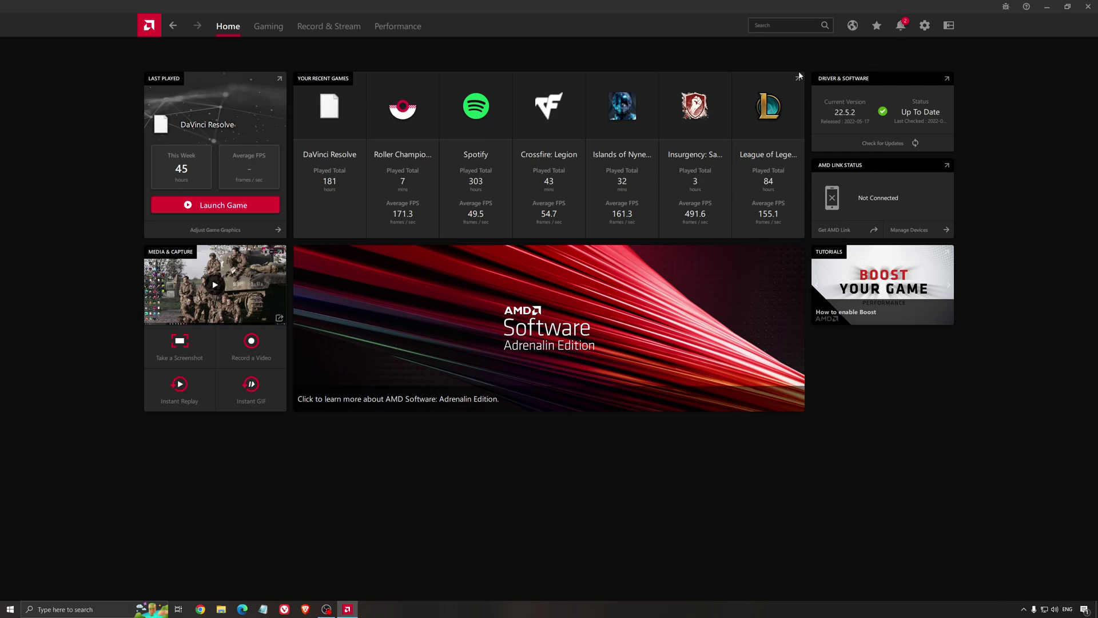
left_click(874, 148)
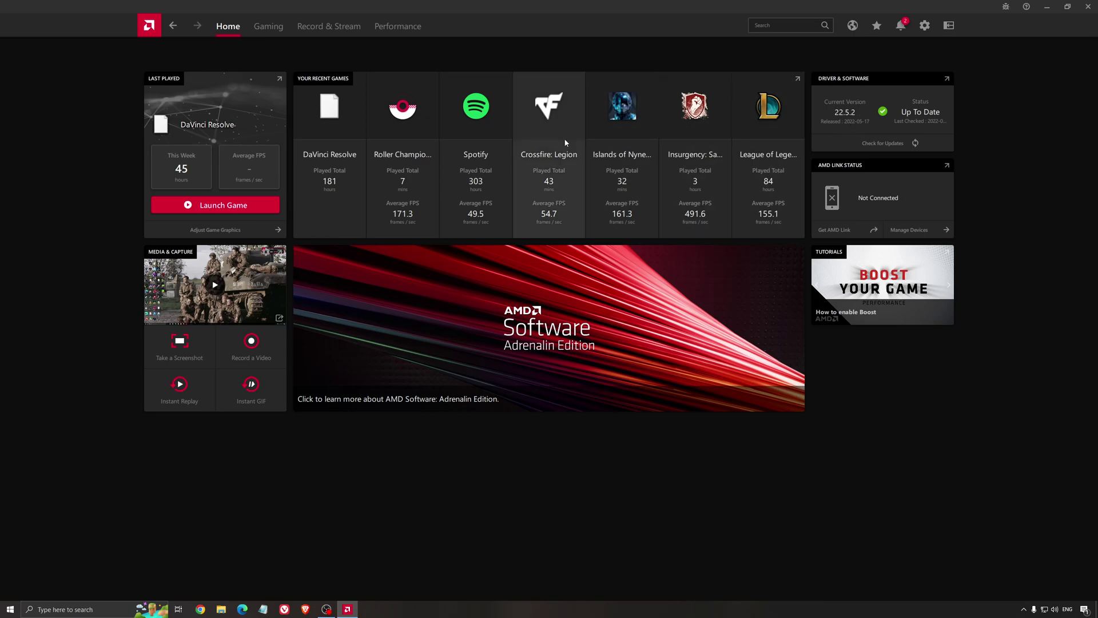
left_click(270, 29)
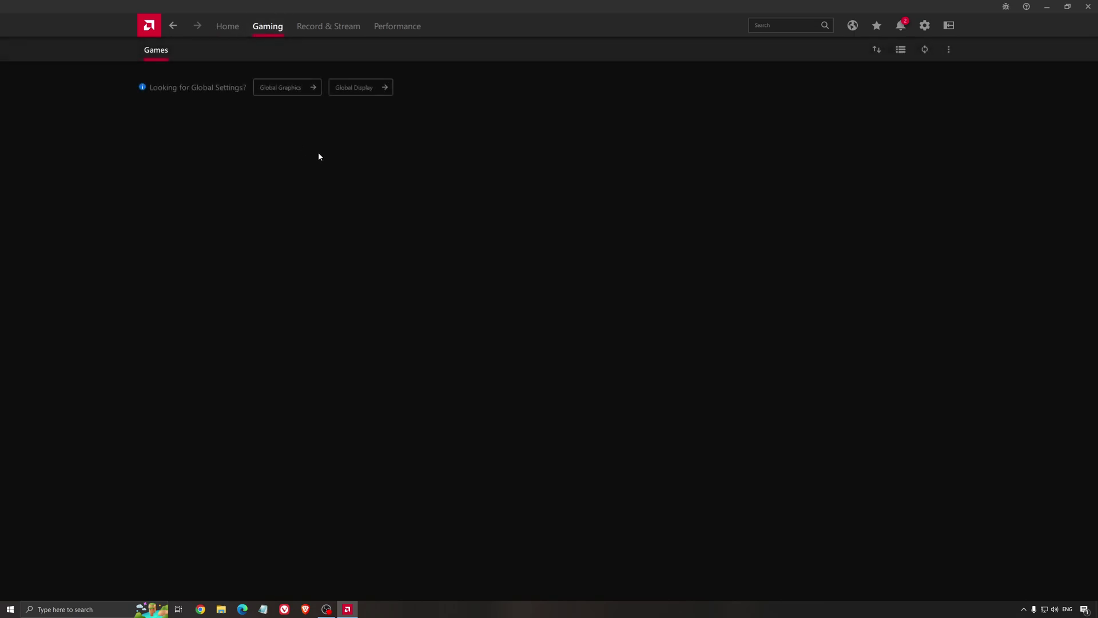
Step: Review the Custom Global Graphics profile with Radeon Chill at 168 FPS, then close AMD Software
left_click(280, 90)
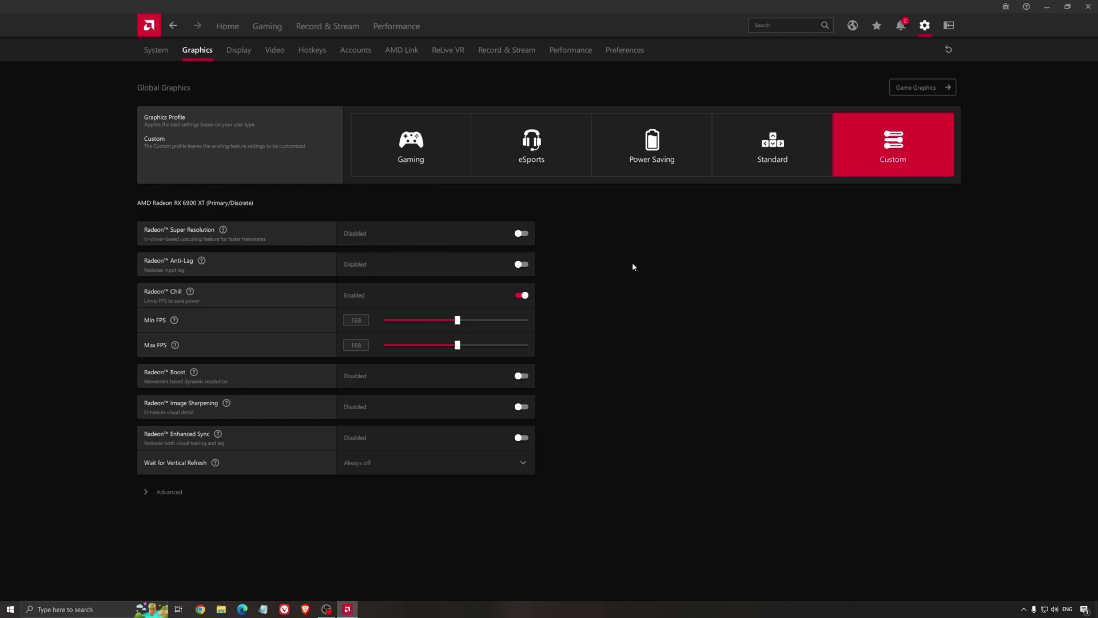
left_click(1085, 8)
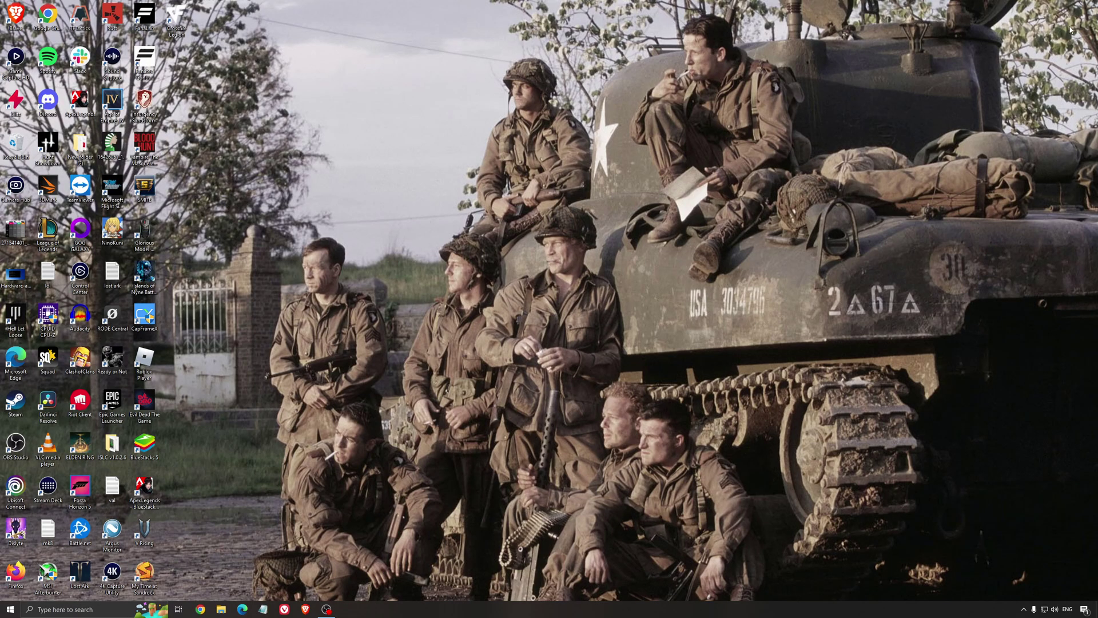
Step: Verify High performance is the active power plan, close Power Options, and open the ISLC v1.0.2.6 folder
left_click(104, 610)
type("ener")
key("Return")
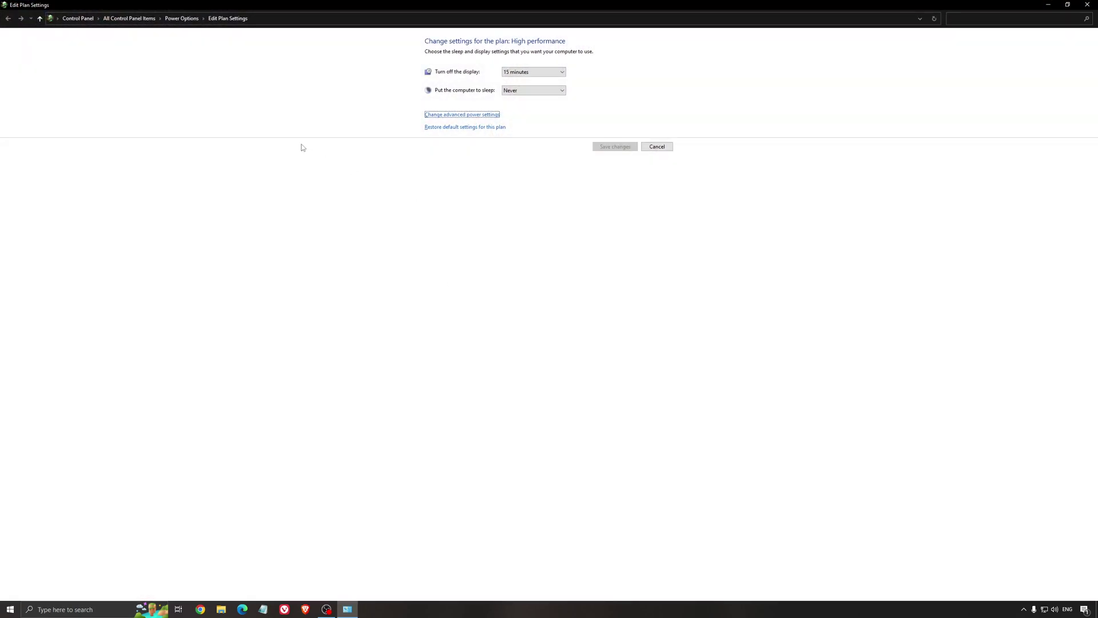
left_click(185, 19)
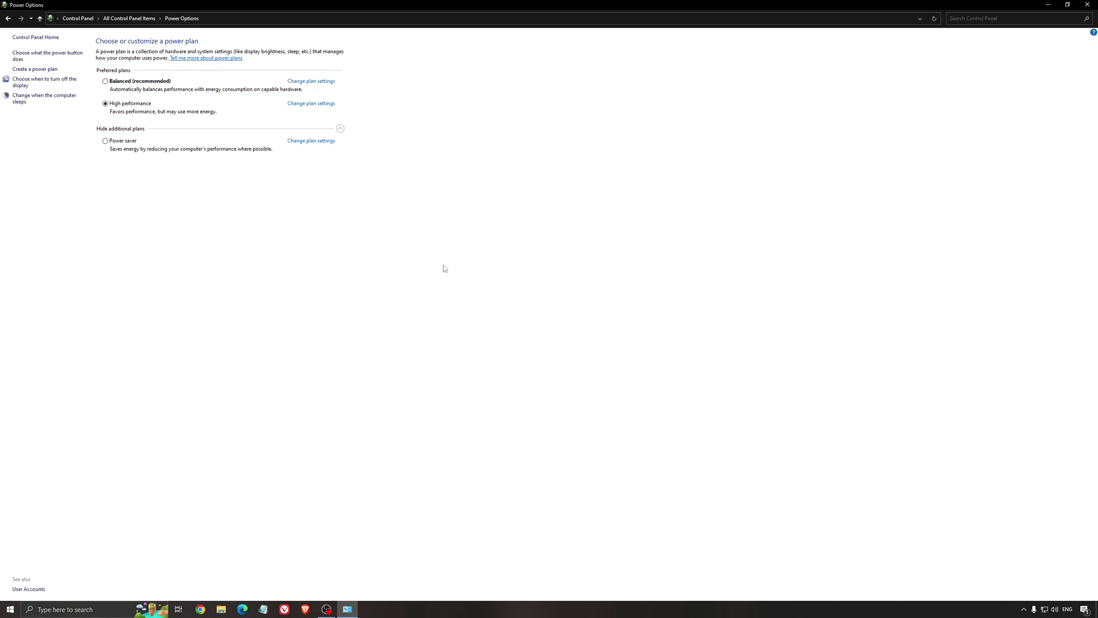
left_click(1089, 4)
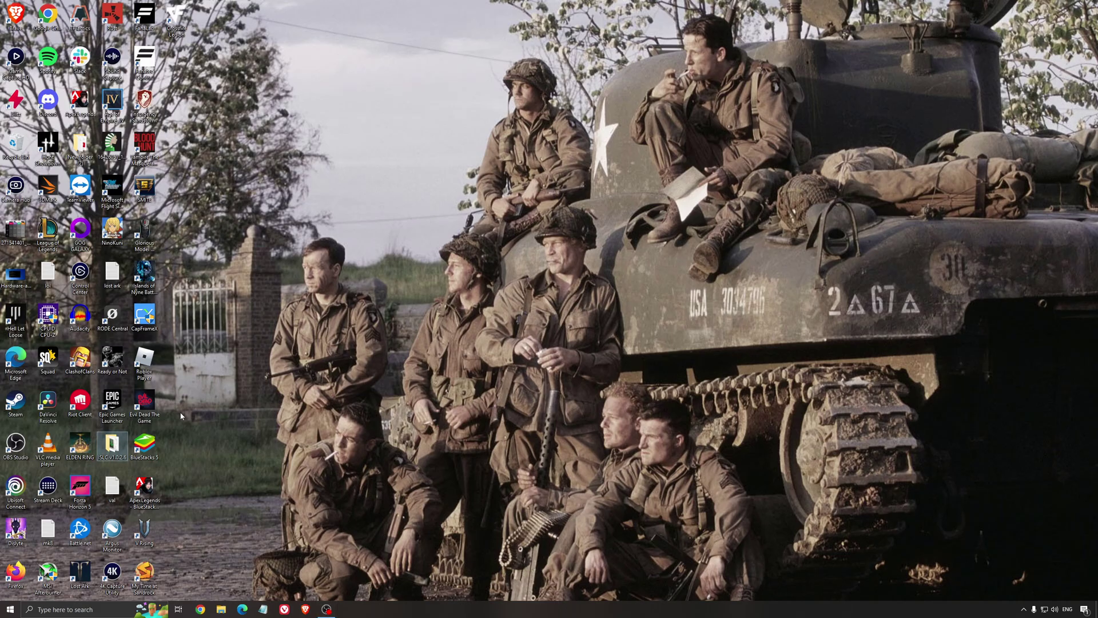
double_click(116, 446)
Step: Run ISLC, start monitoring with 1024 MB list size and 16000 MB free-memory threshold, then minimise it
double_click(152, 98)
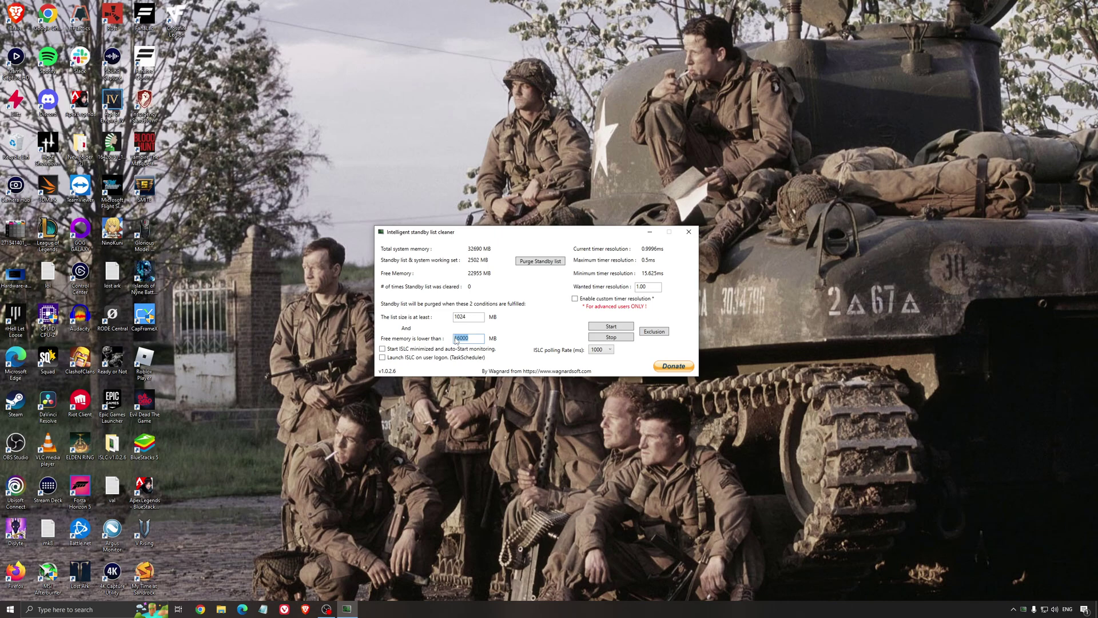
left_click(610, 327)
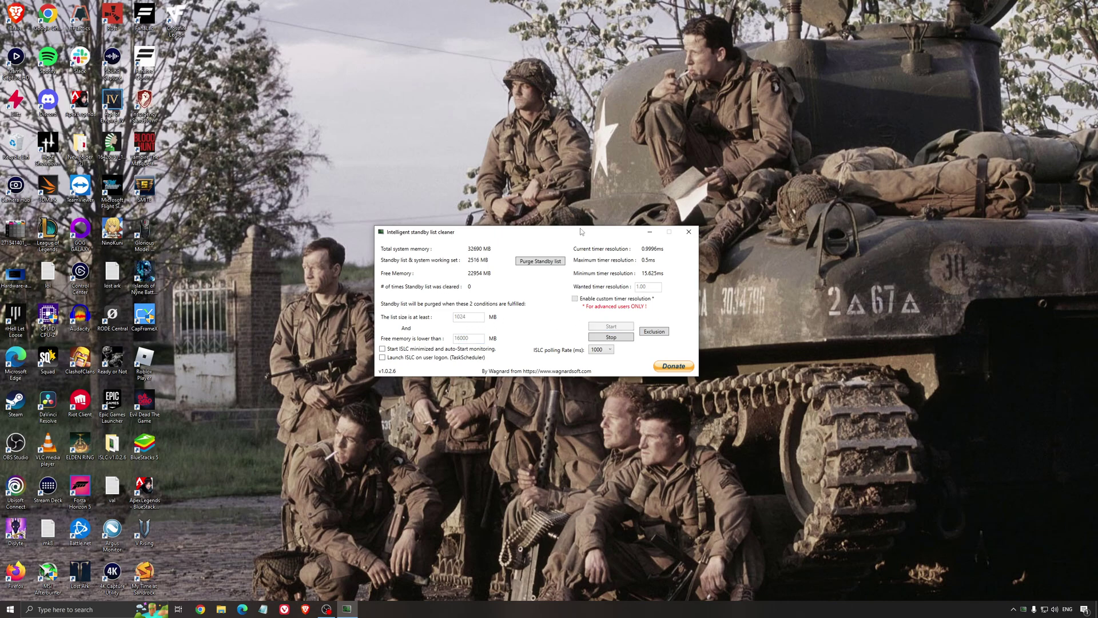
left_click_drag(581, 231, 599, 233)
left_click(668, 233)
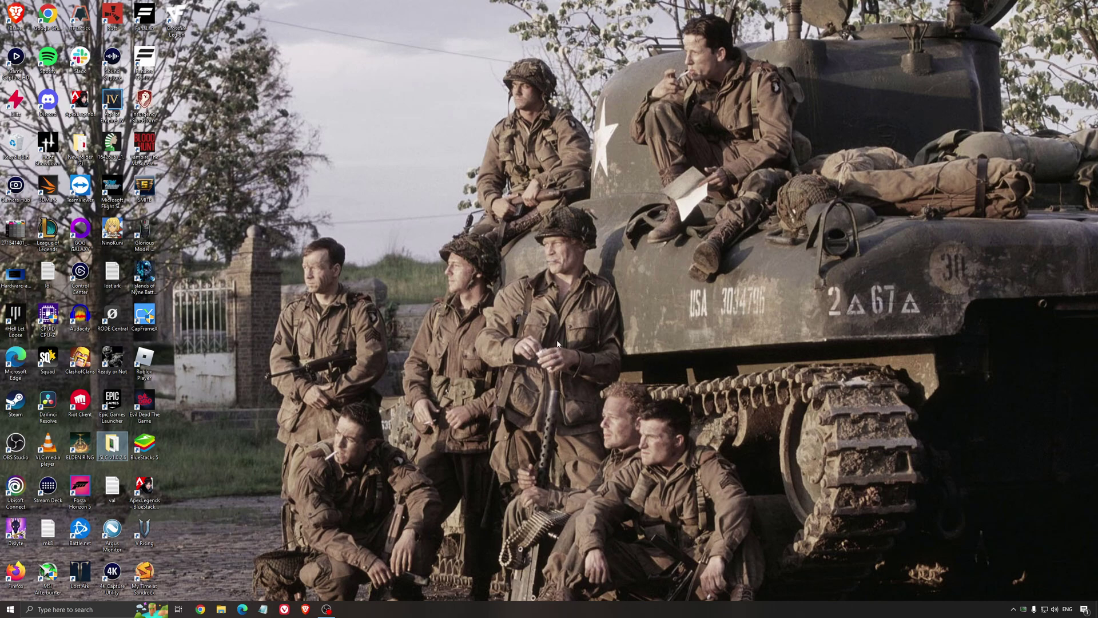
left_click(530, 306)
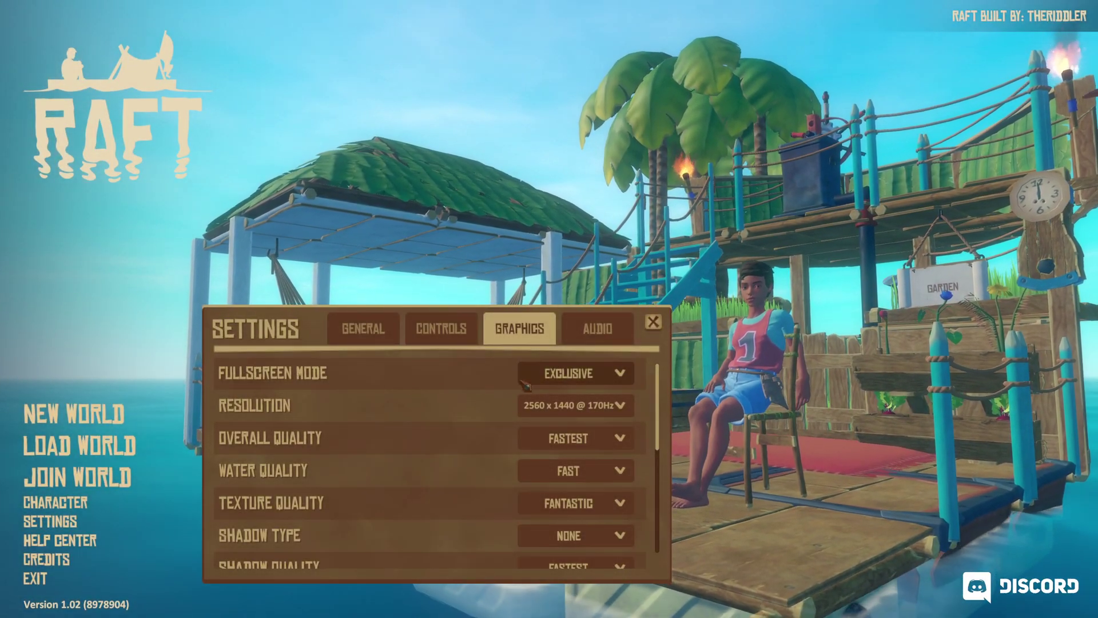
Step: Keep Raft's Fullscreen Mode set to Exclusive fullscreen
left_click(566, 375)
left_click(558, 391)
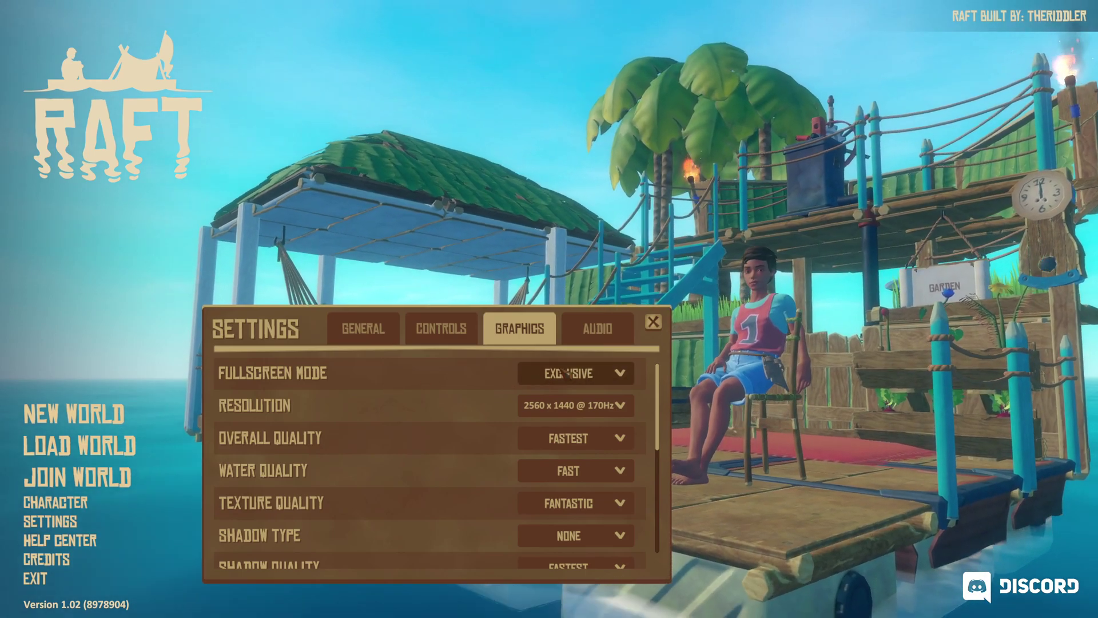
scroll(329, 430, "down", 1)
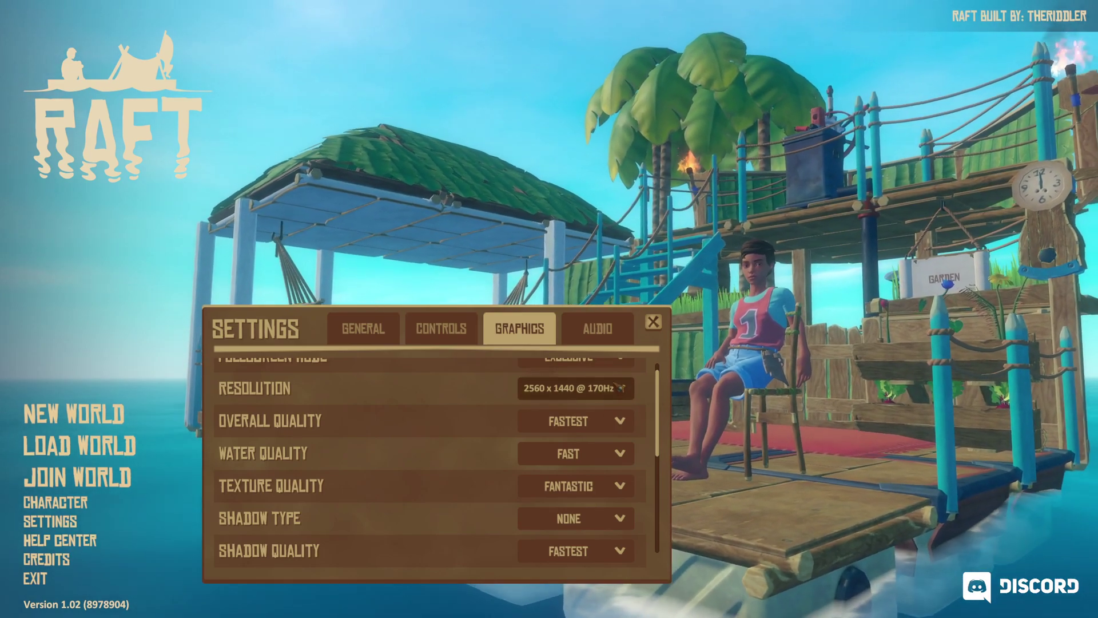
Step: Keep Raft's resolution at 2560 x 1440 @ 170Hz
left_click(609, 392)
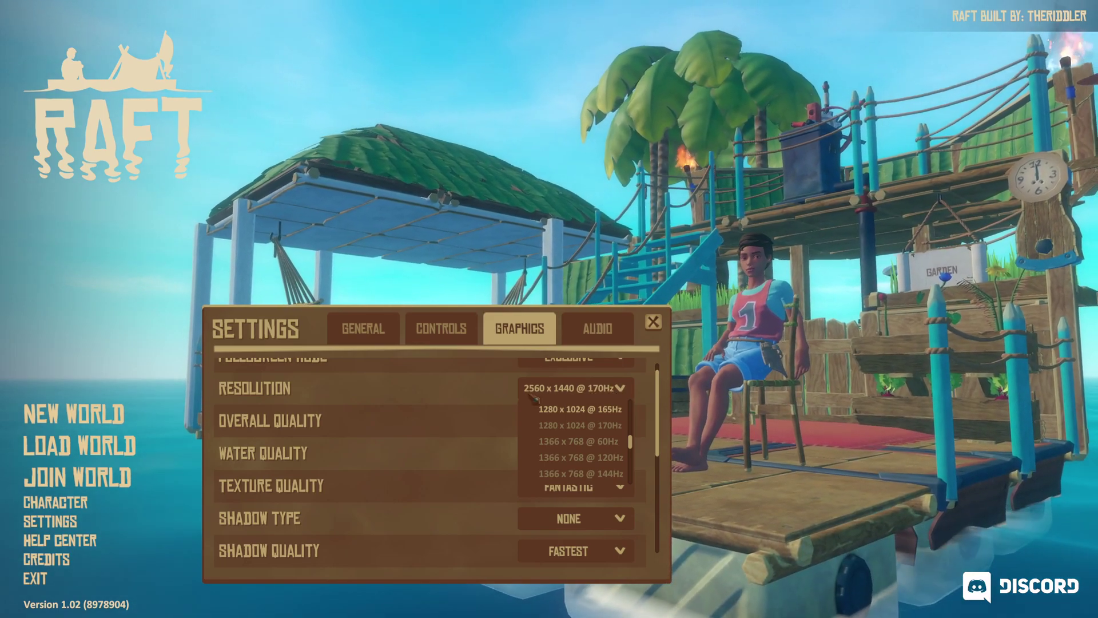
left_click(438, 397)
scroll(417, 417, "up", 1)
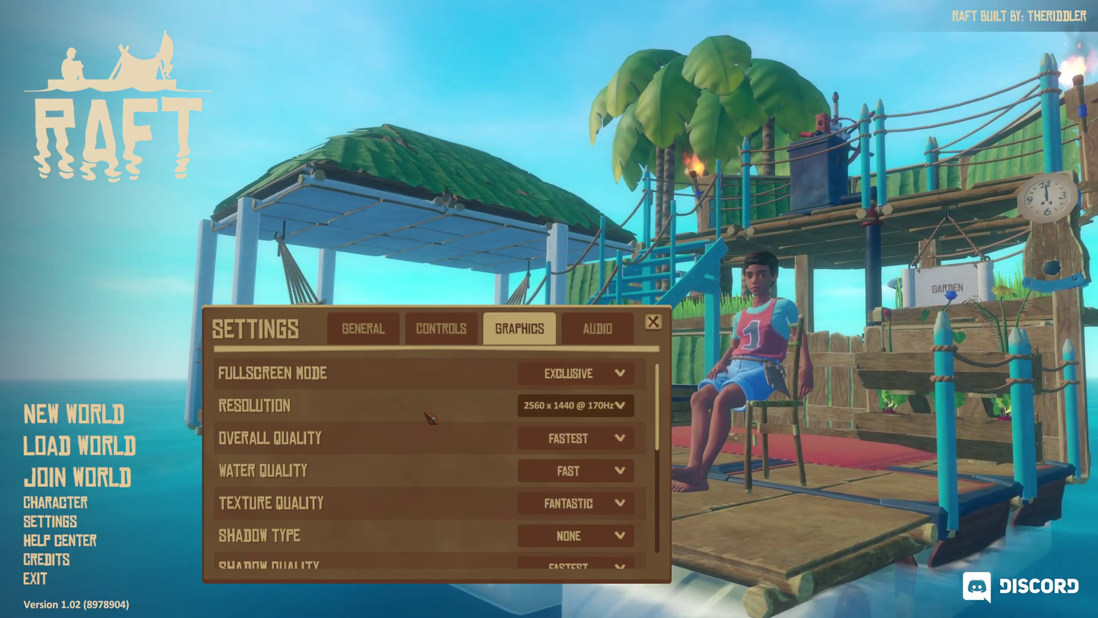
scroll(558, 394, "down", 1)
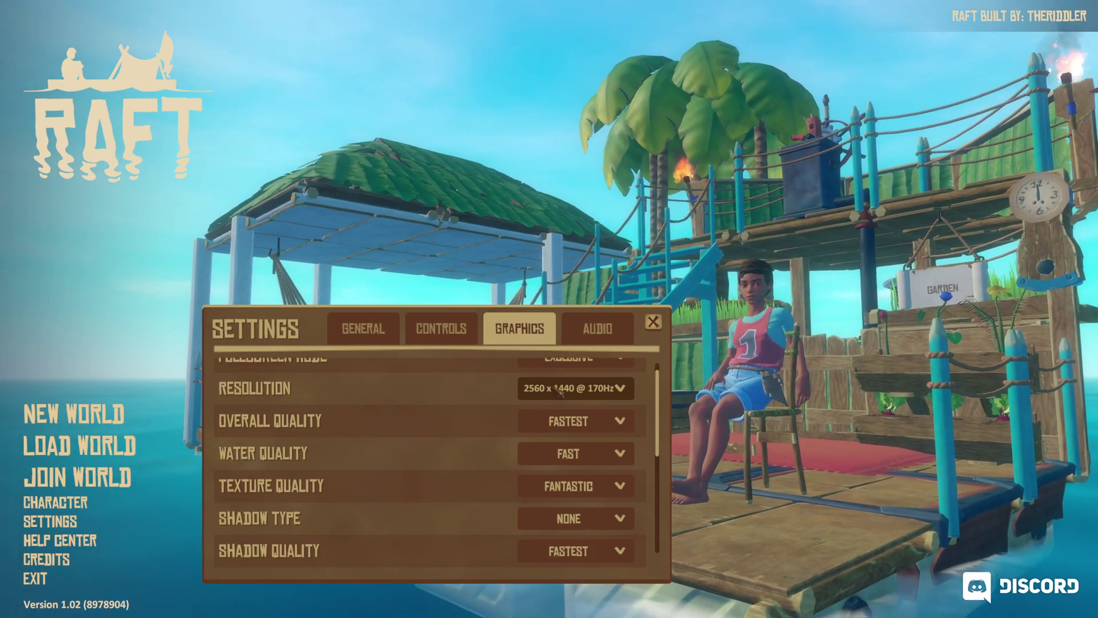
left_click(560, 393)
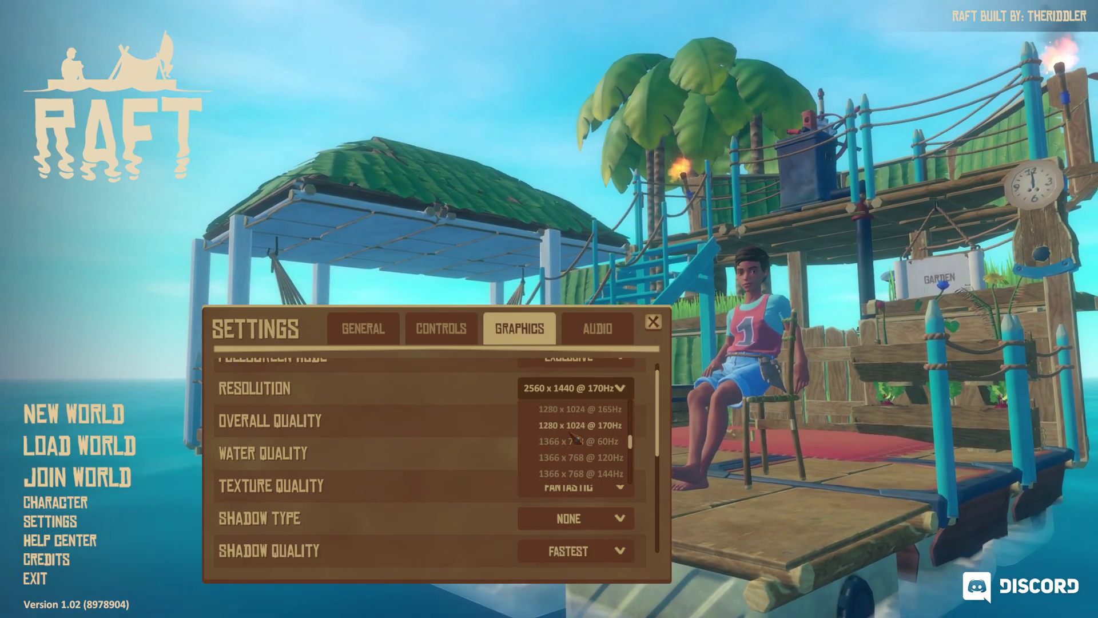
left_click(572, 387)
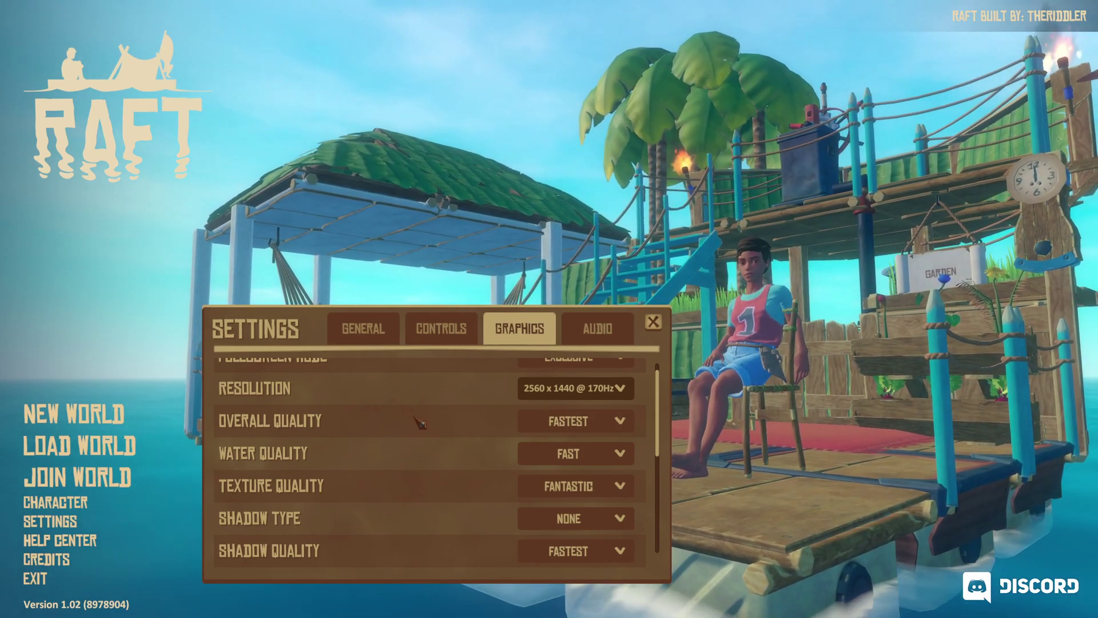
scroll(420, 423, "down", 1)
left_click(563, 393)
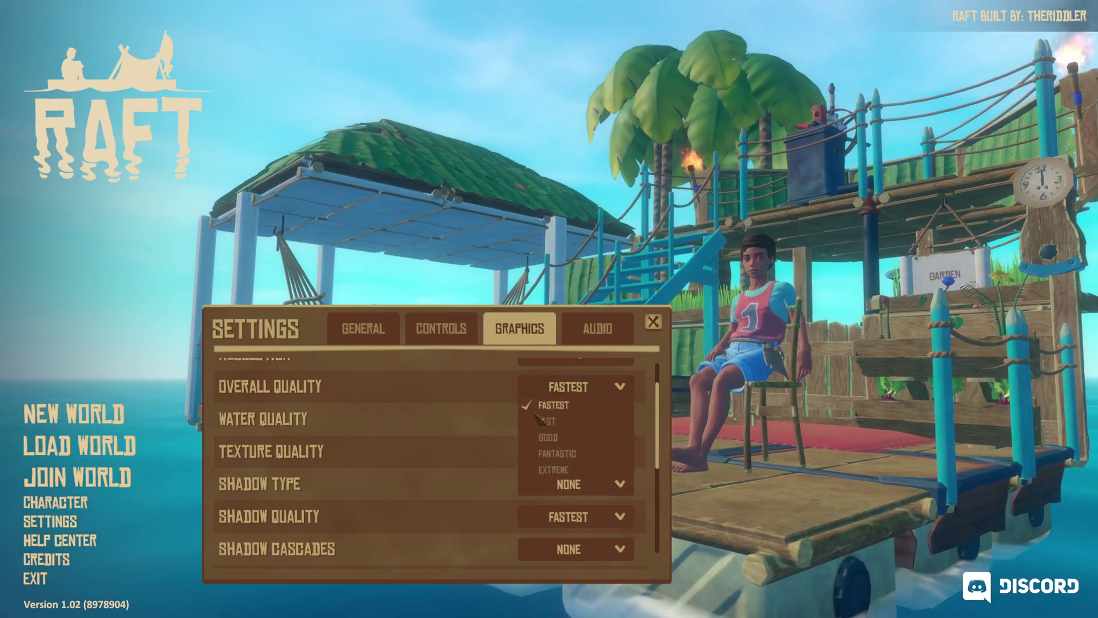
left_click(480, 397)
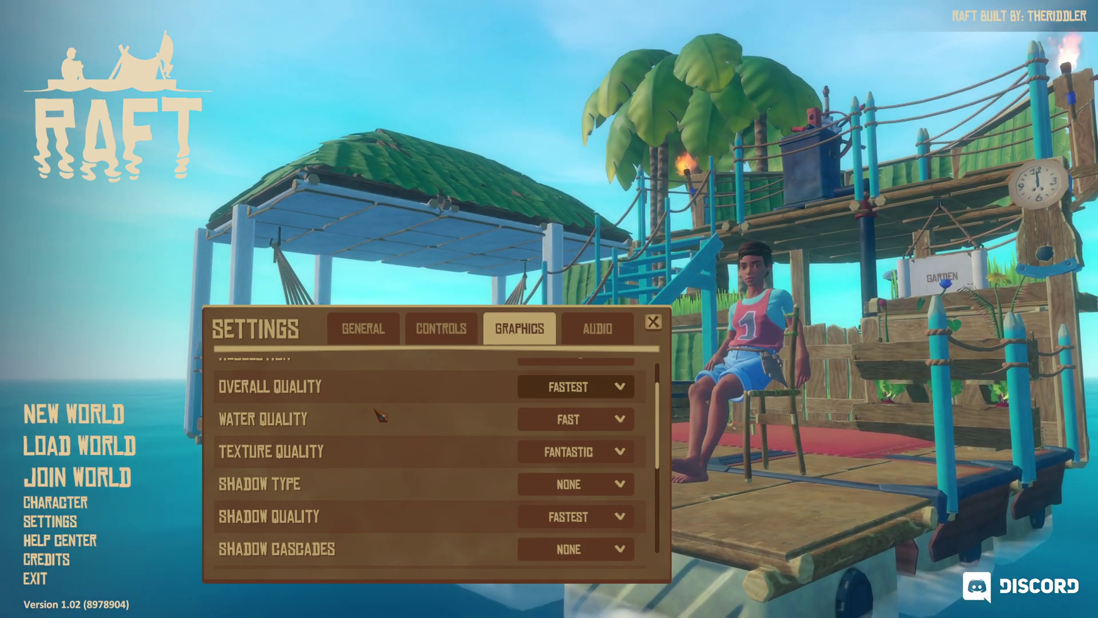
scroll(412, 400, "down", 2)
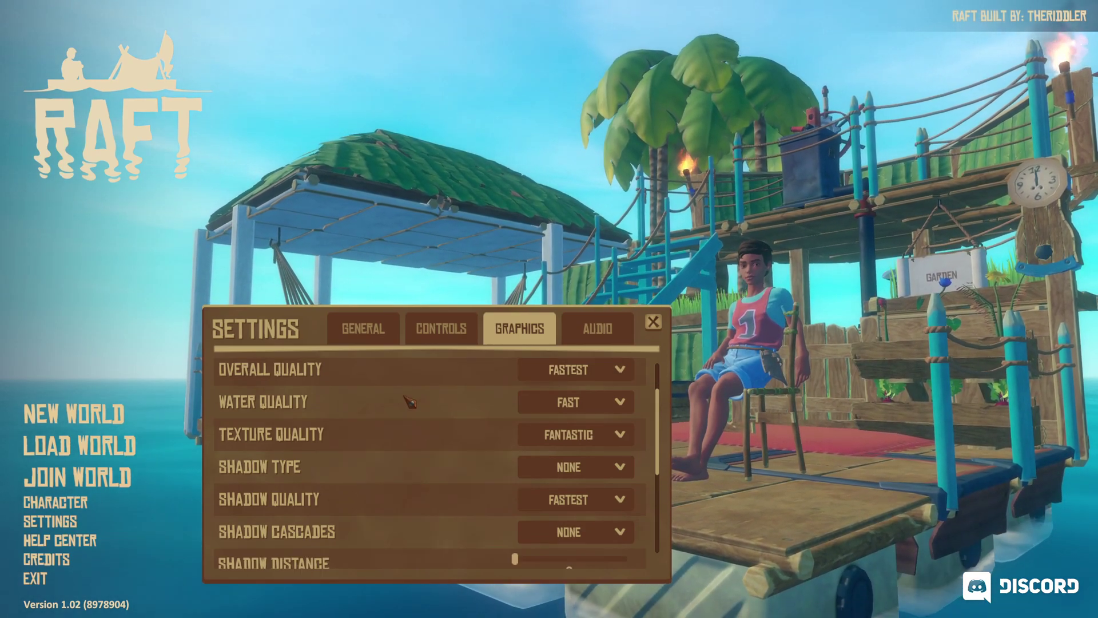
scroll(354, 404, "up", 2)
left_click(595, 420)
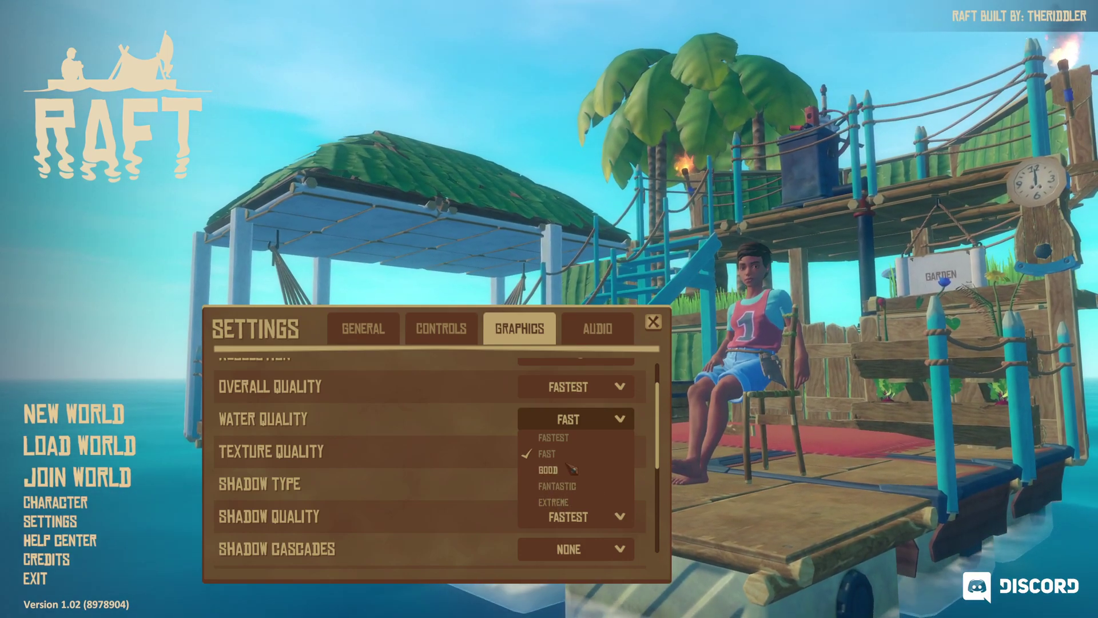
left_click(548, 455)
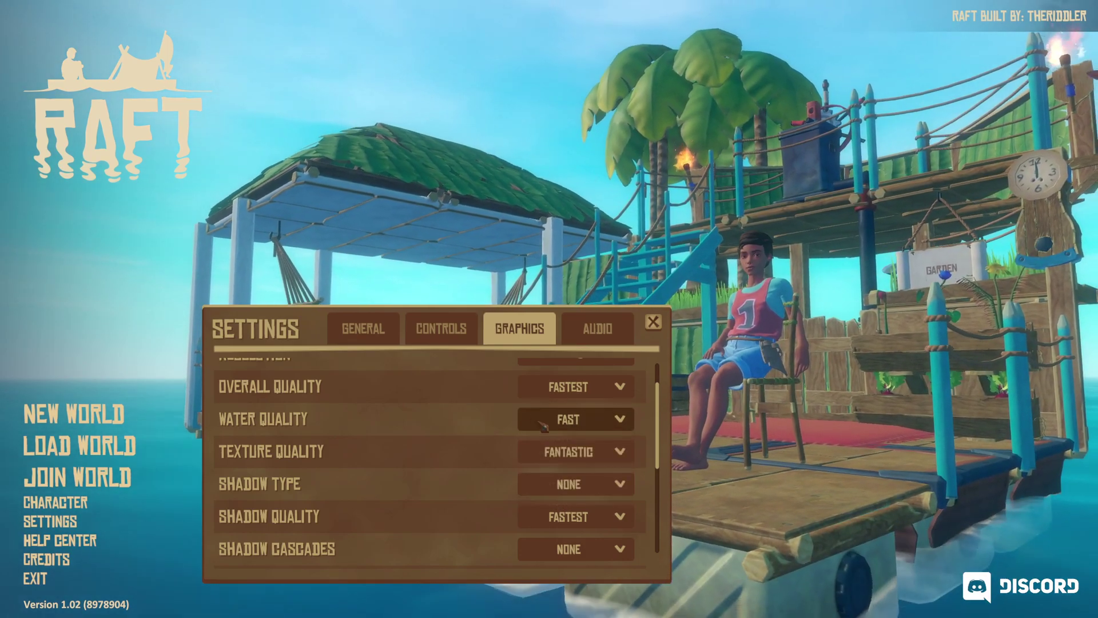
scroll(312, 430, "down", 1)
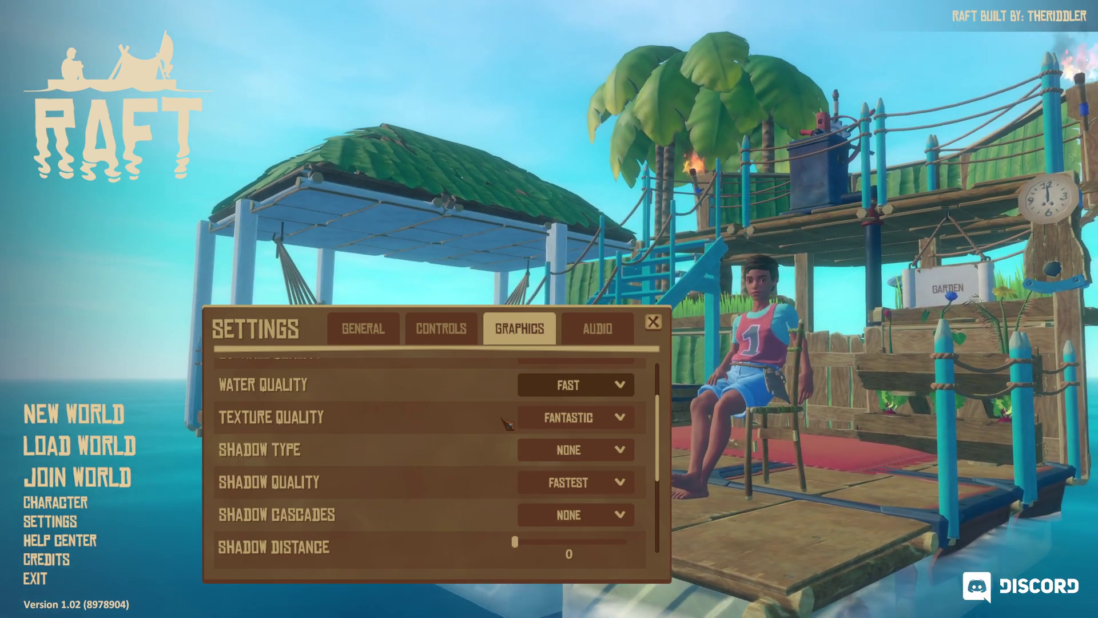
left_click(569, 418)
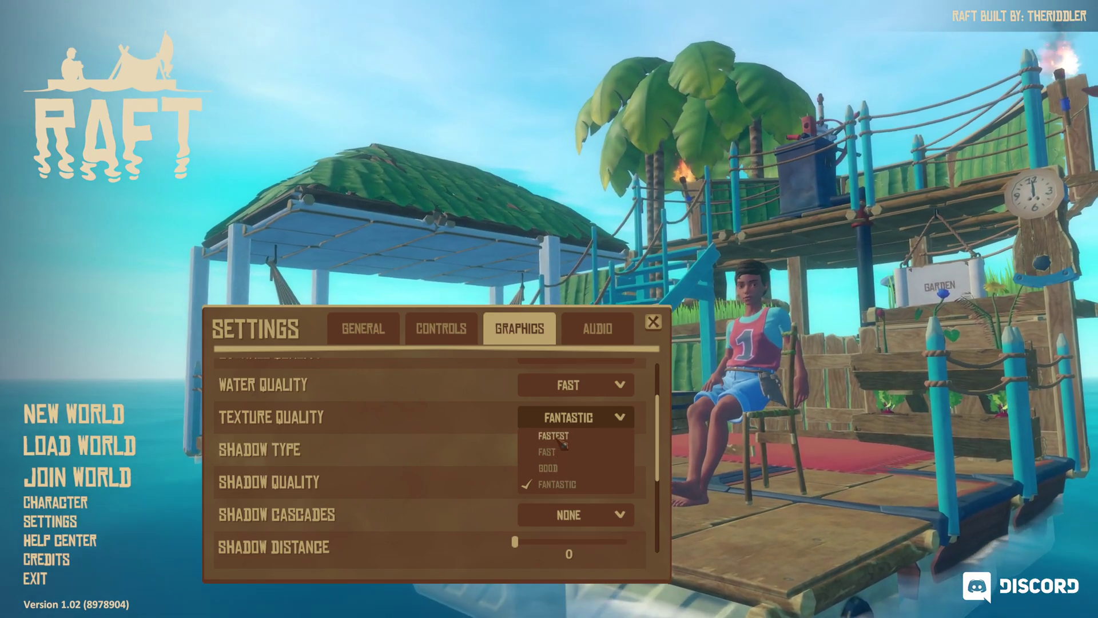
scroll(391, 440, "down", 2)
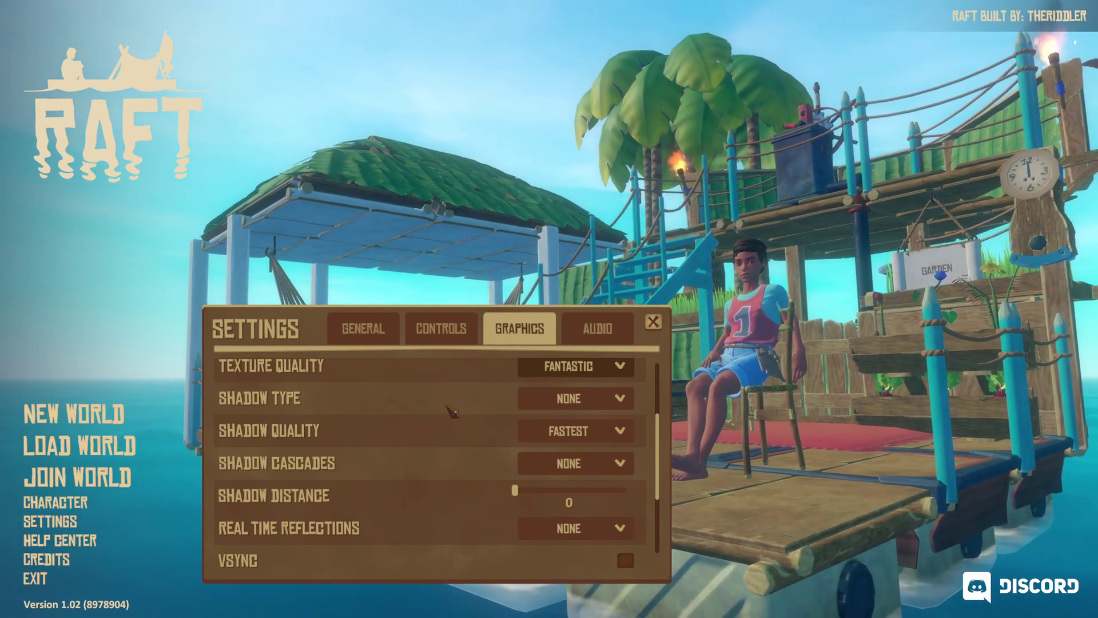
left_click(589, 402)
left_click(547, 416)
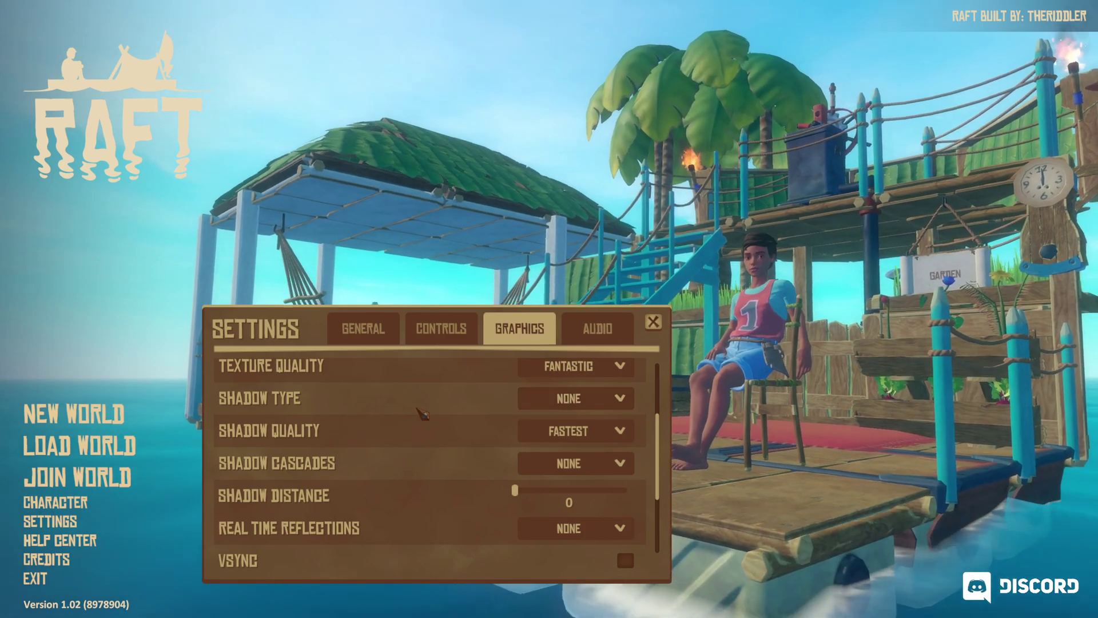
scroll(409, 413, "down", 1)
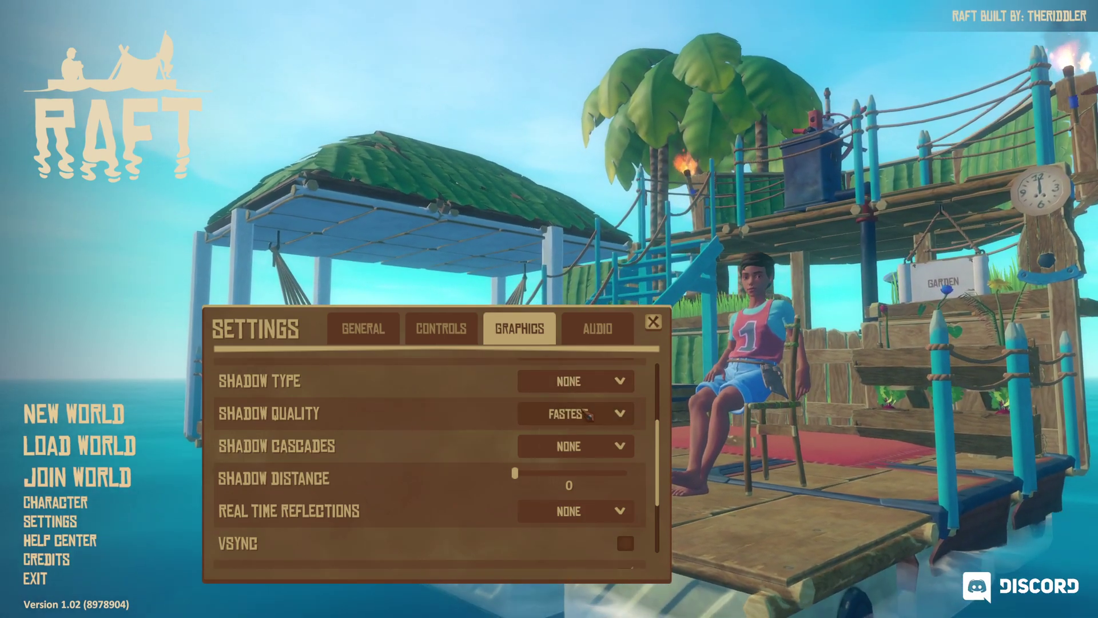
left_click(580, 421)
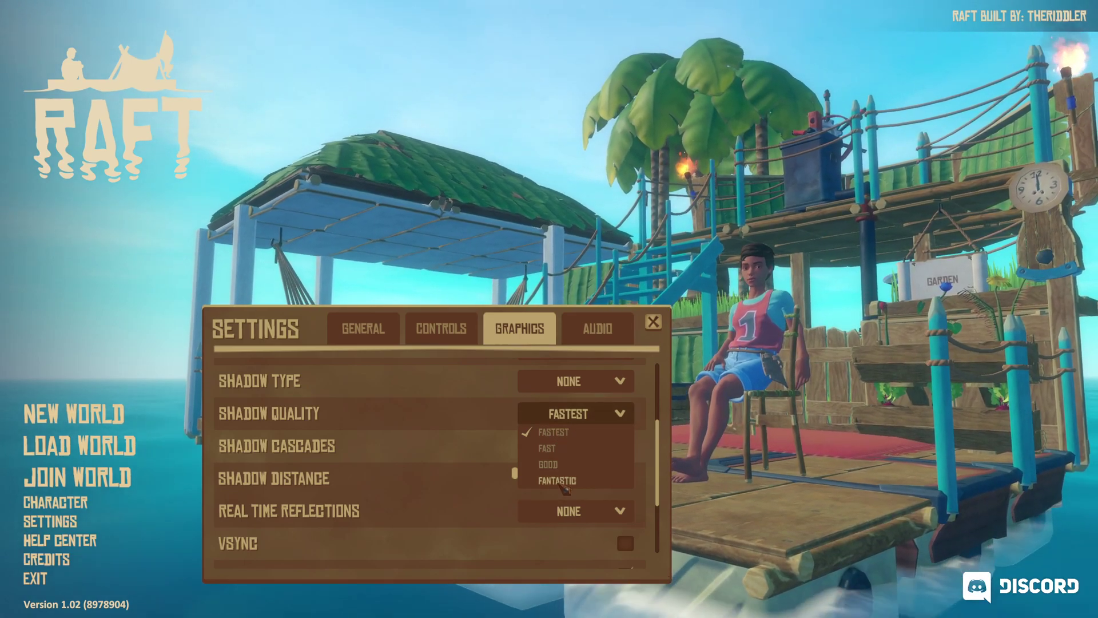
left_click(554, 417)
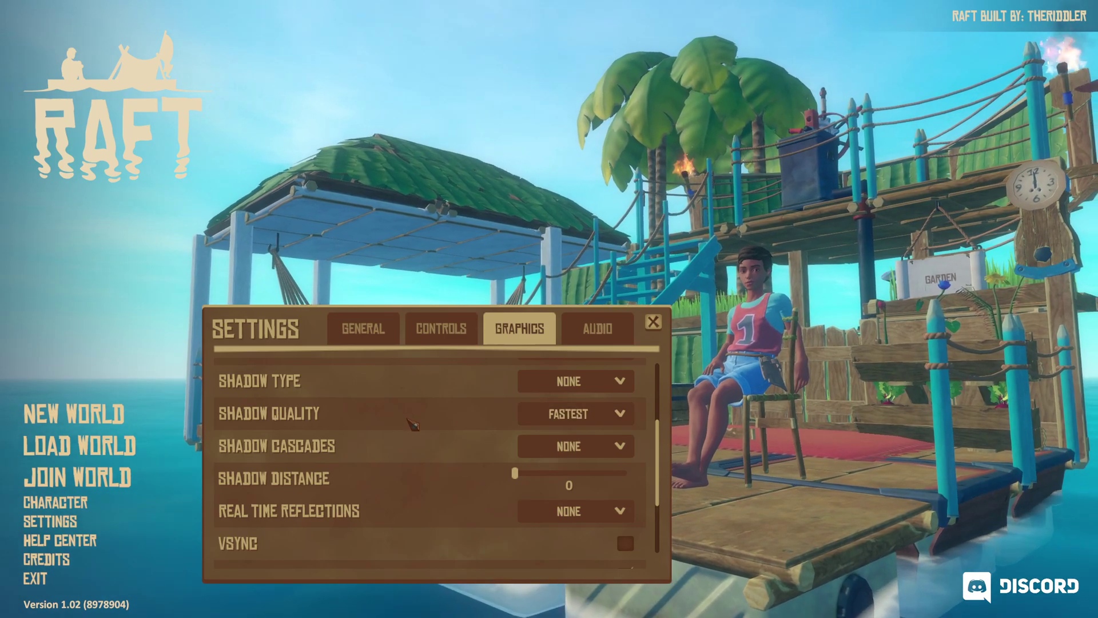
scroll(343, 420, "down", 1)
left_click(566, 429)
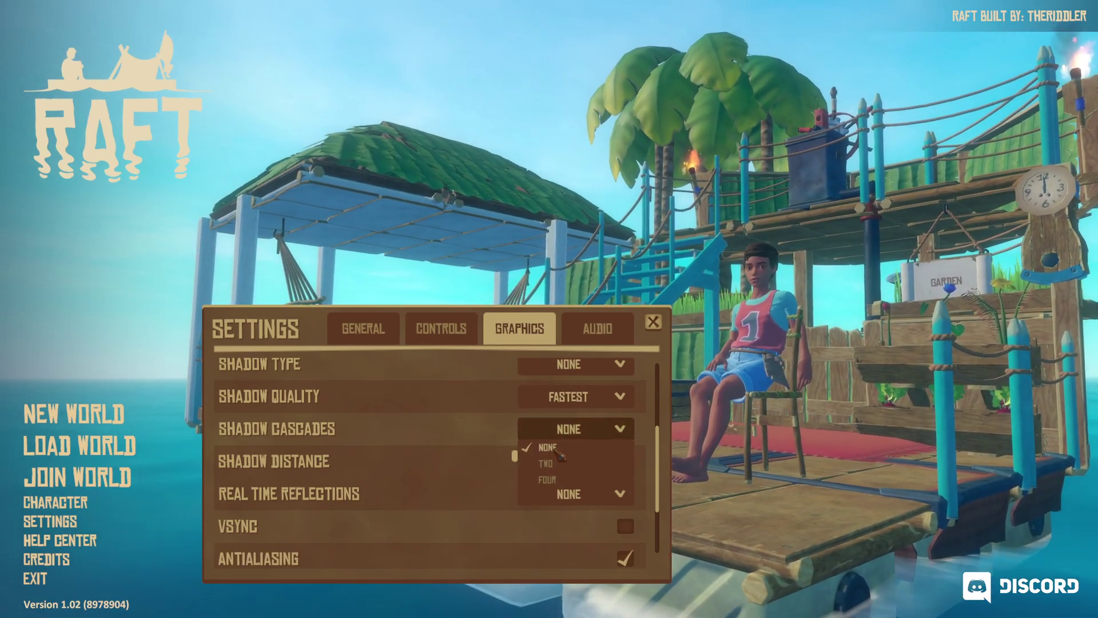
left_click(514, 447)
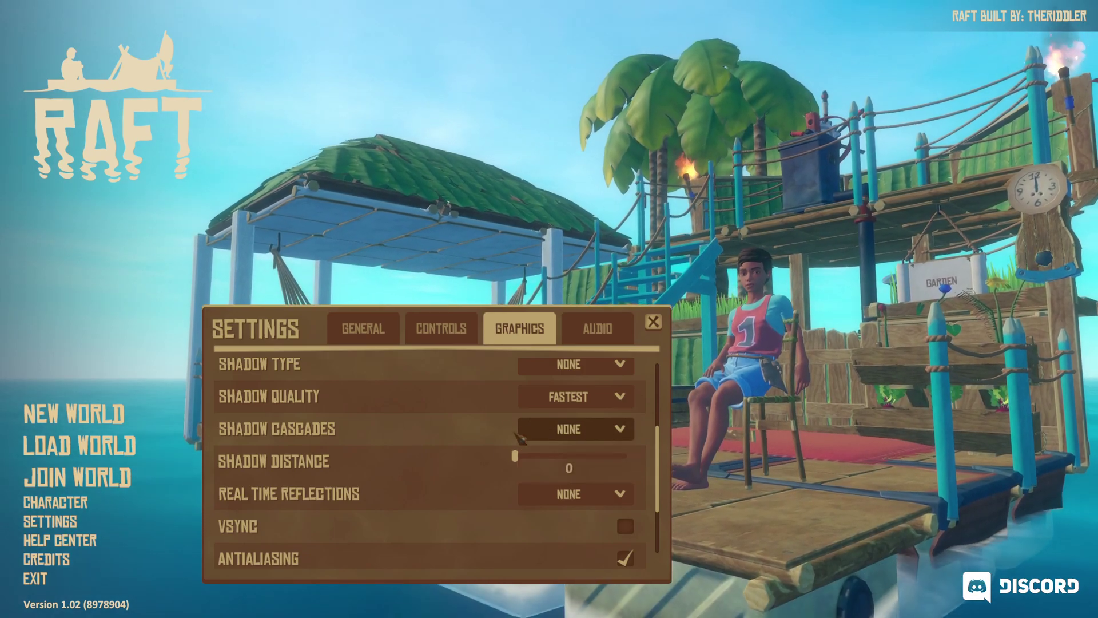
scroll(473, 435, "down", 2)
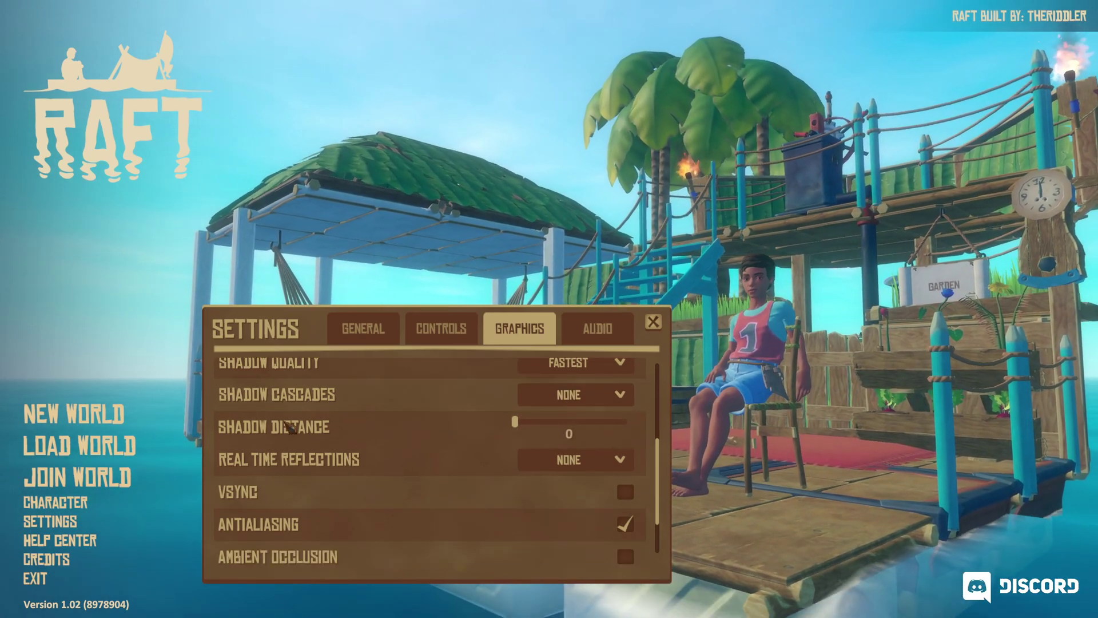